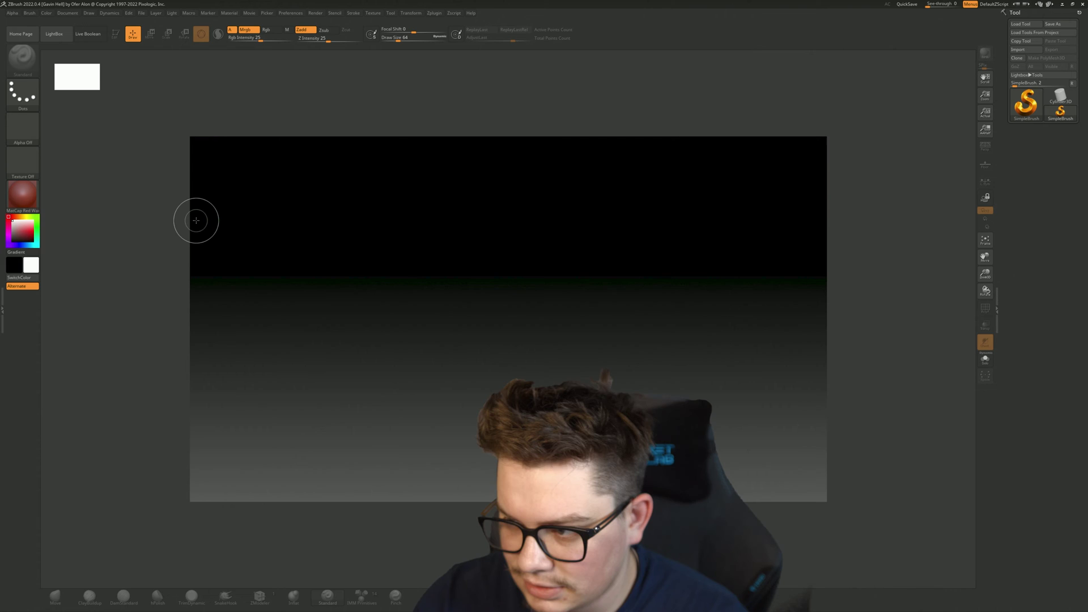
Create a new ZBrush document with WSize enabled so the canvas fills the workspace.
{"action": "left_click", "coordinate": [73, 15]}
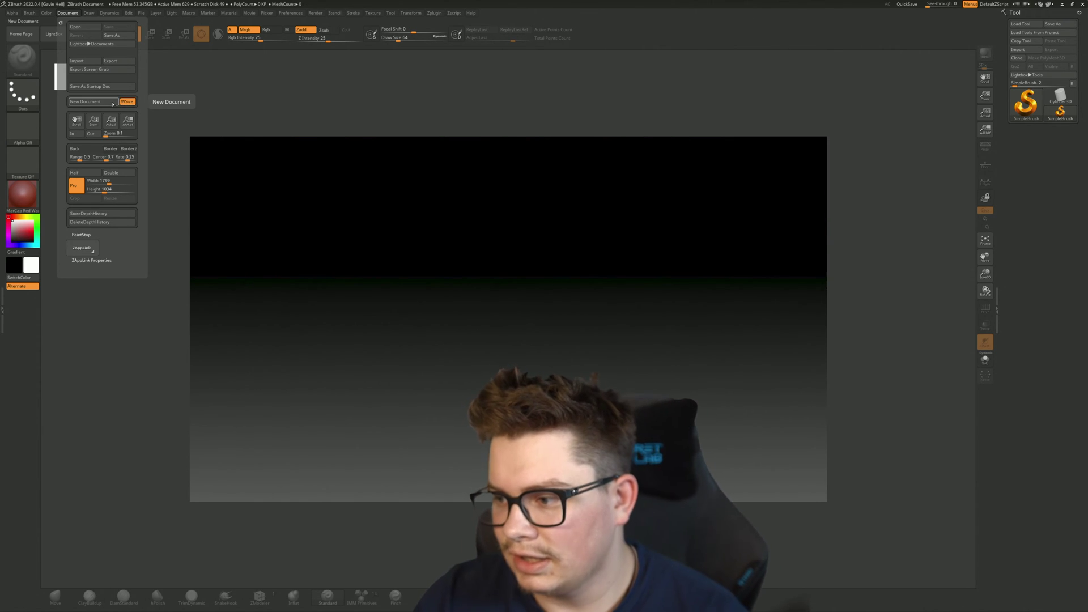
{"action": "left_click", "coordinate": [89, 101]}
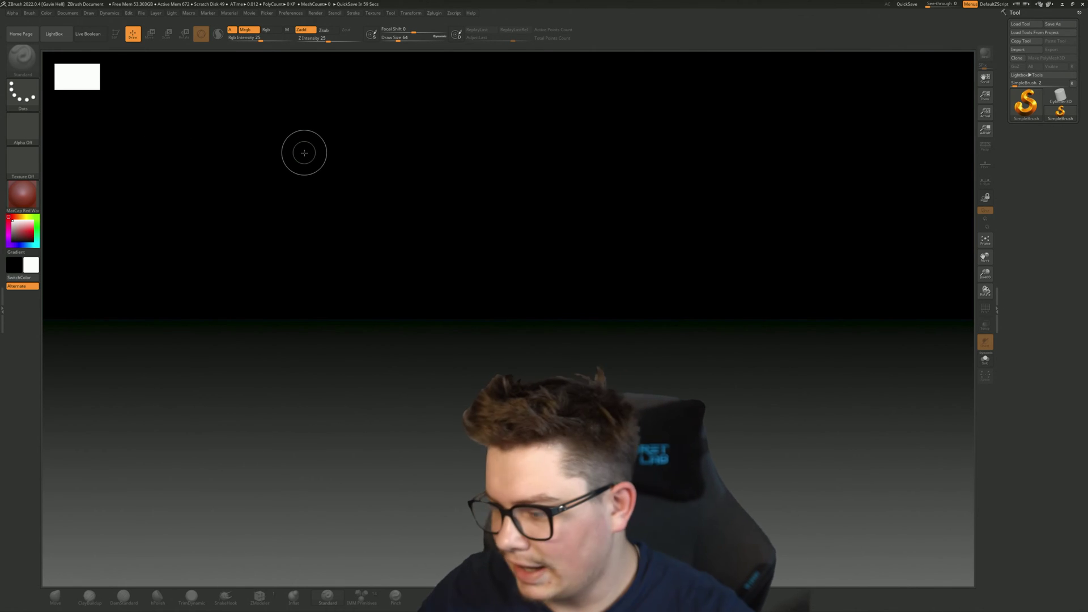
Store the full-workspace canvas as the ZBrush startup document via Save As Startup Doc.
{"action": "left_click", "coordinate": [74, 14]}
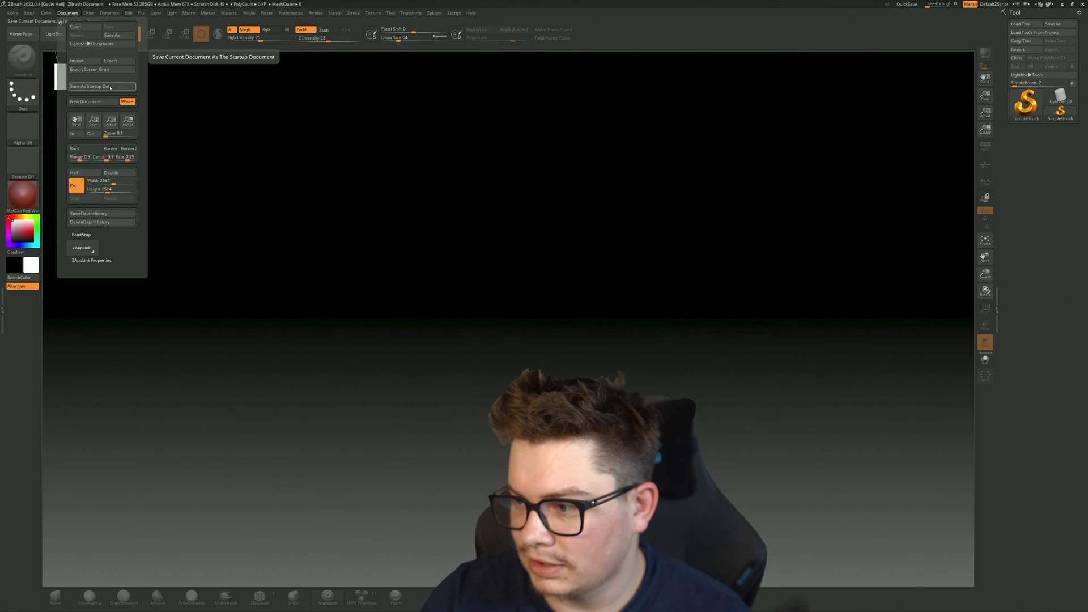
{"action": "left_click", "coordinate": [109, 87]}
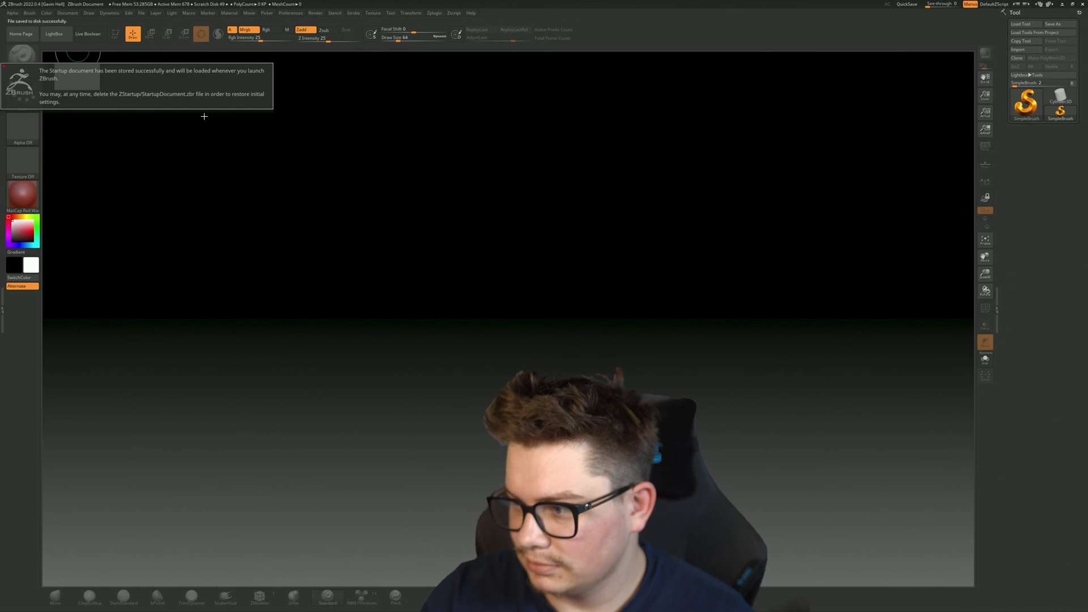